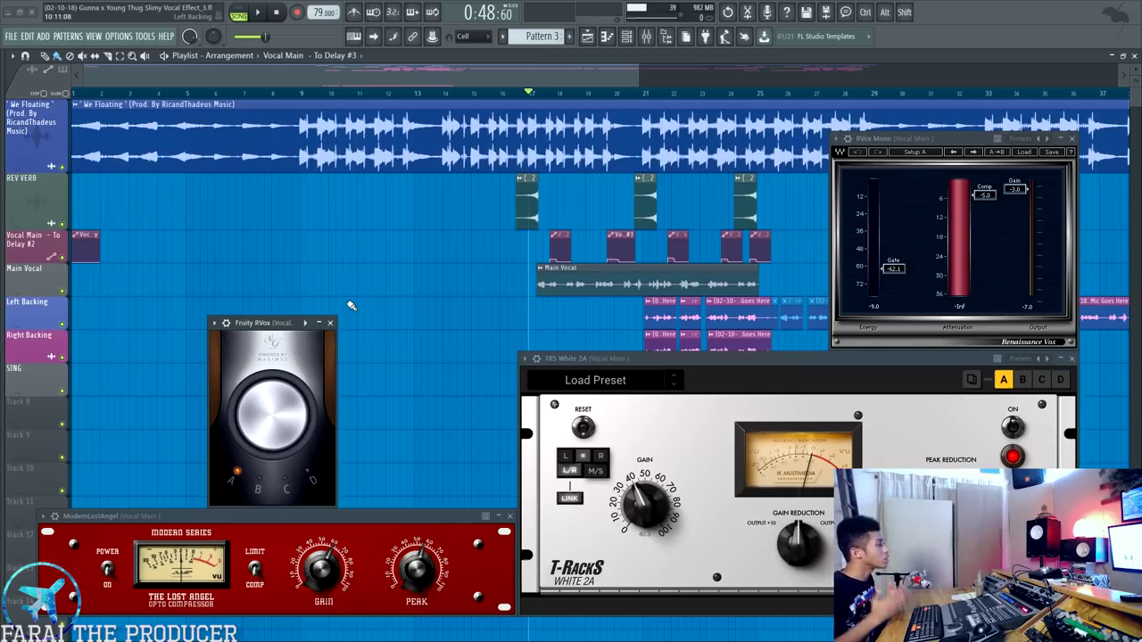
Bring the ModernLostAngel and Fruity RVox windows forward and start vocal playback
drag(499, 78, 555, 81)
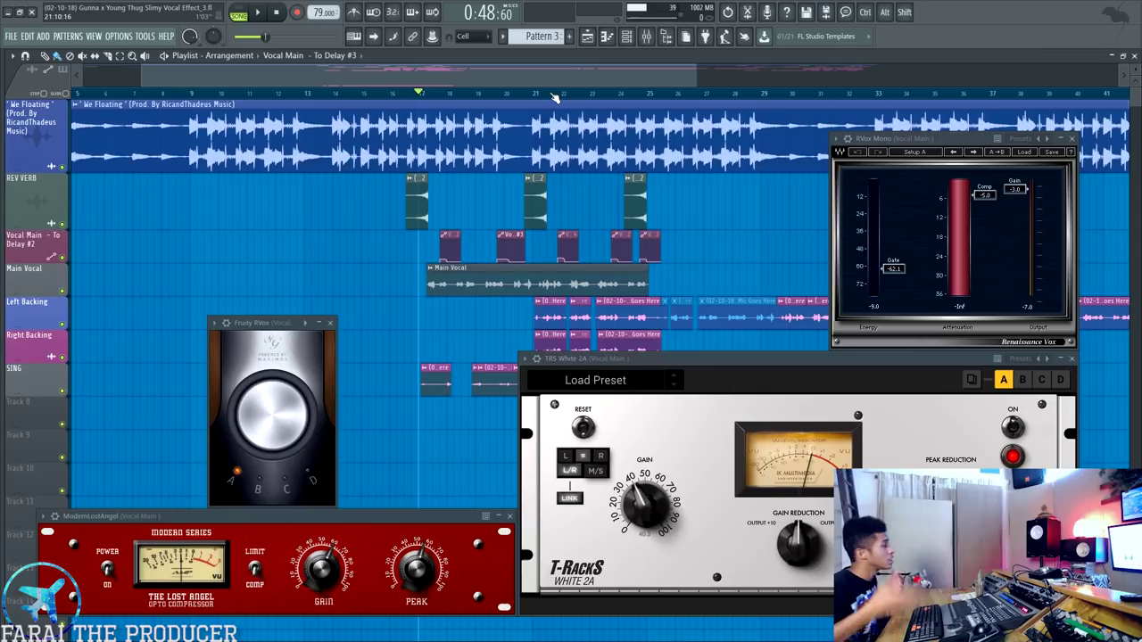
scroll(421, 255, down, 2)
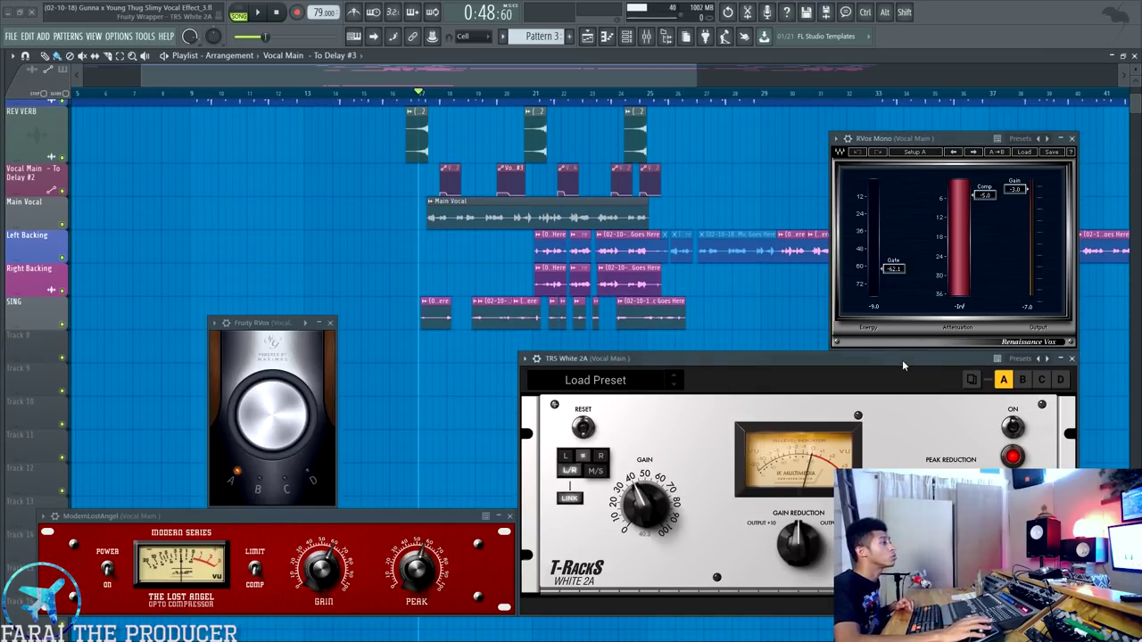
click(357, 517)
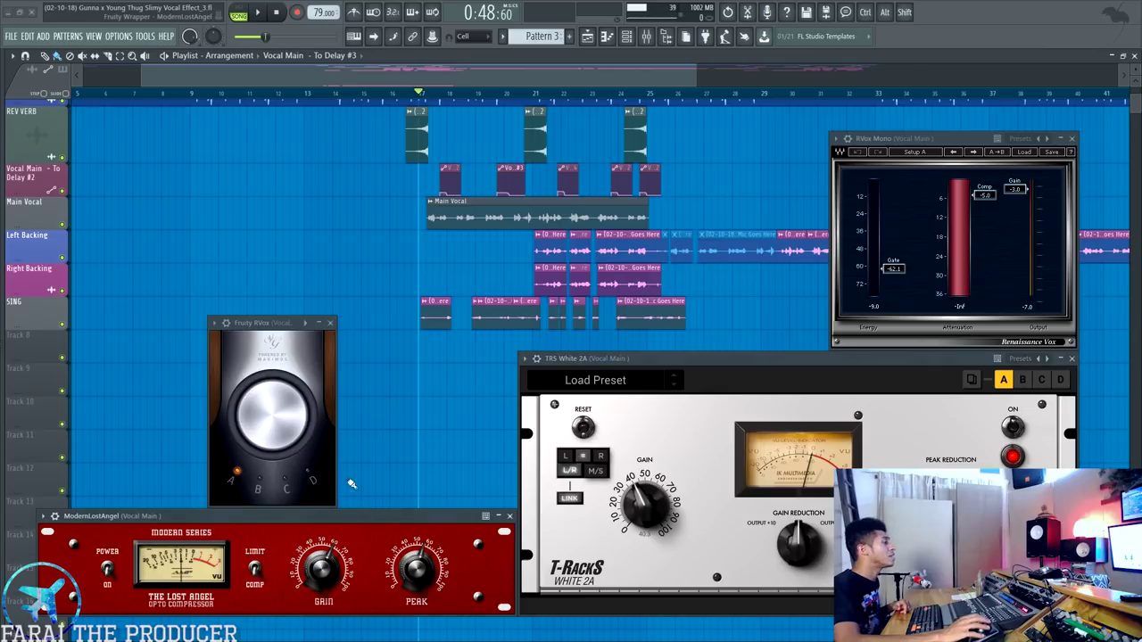
click(270, 325)
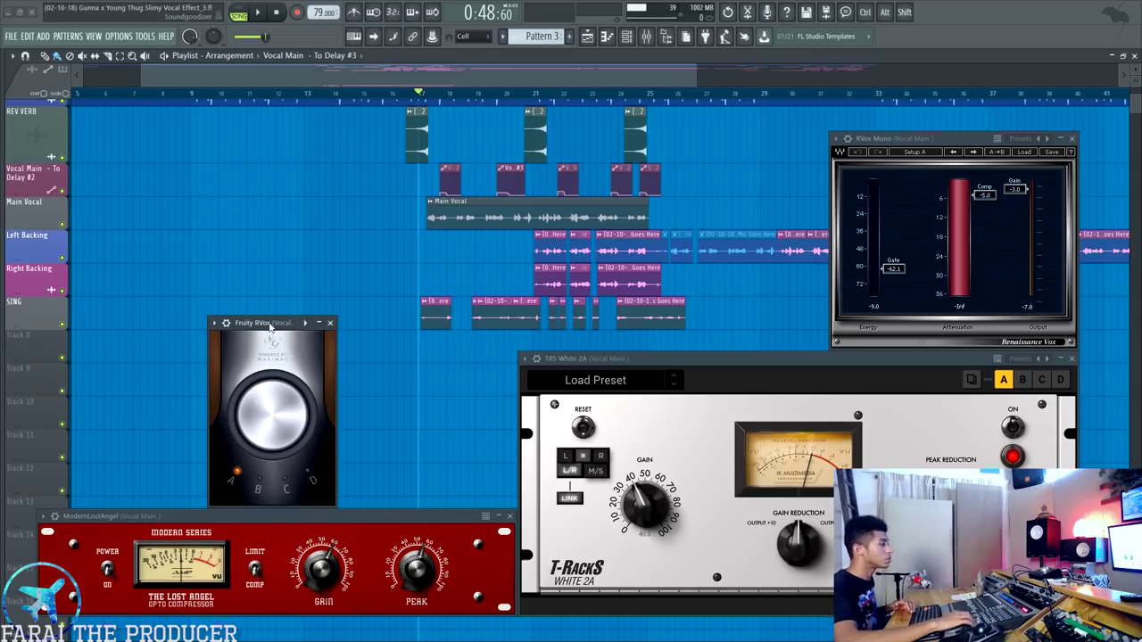
key(space)
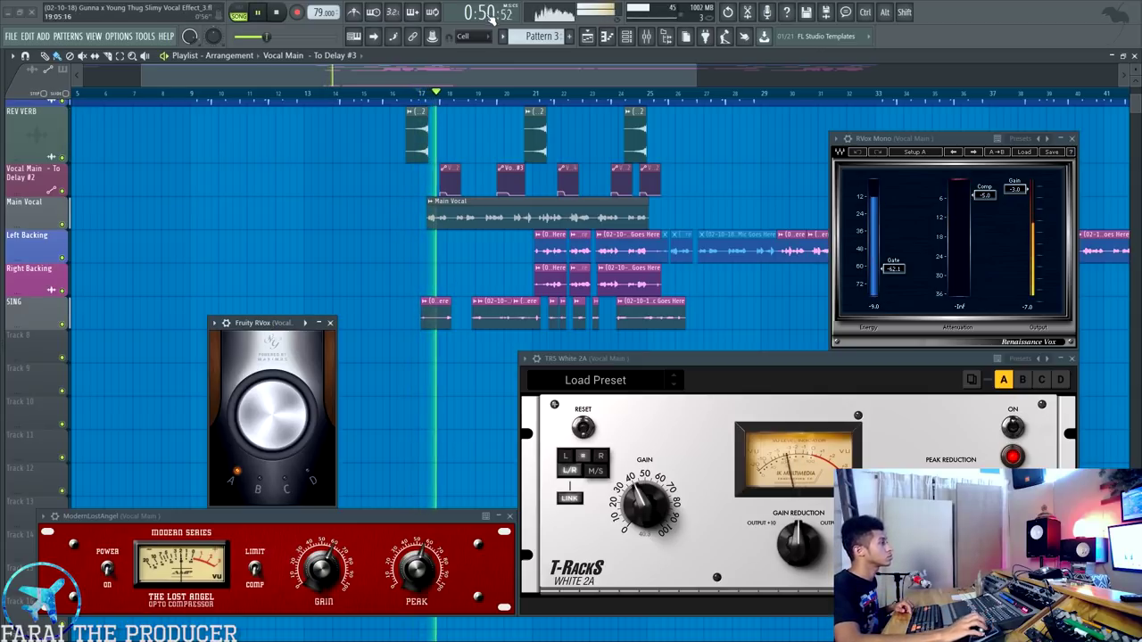
Switch between mixer and playlist while listening, then stop and show the Vocal Main mixer chain
scroll(491, 441, up, 2)
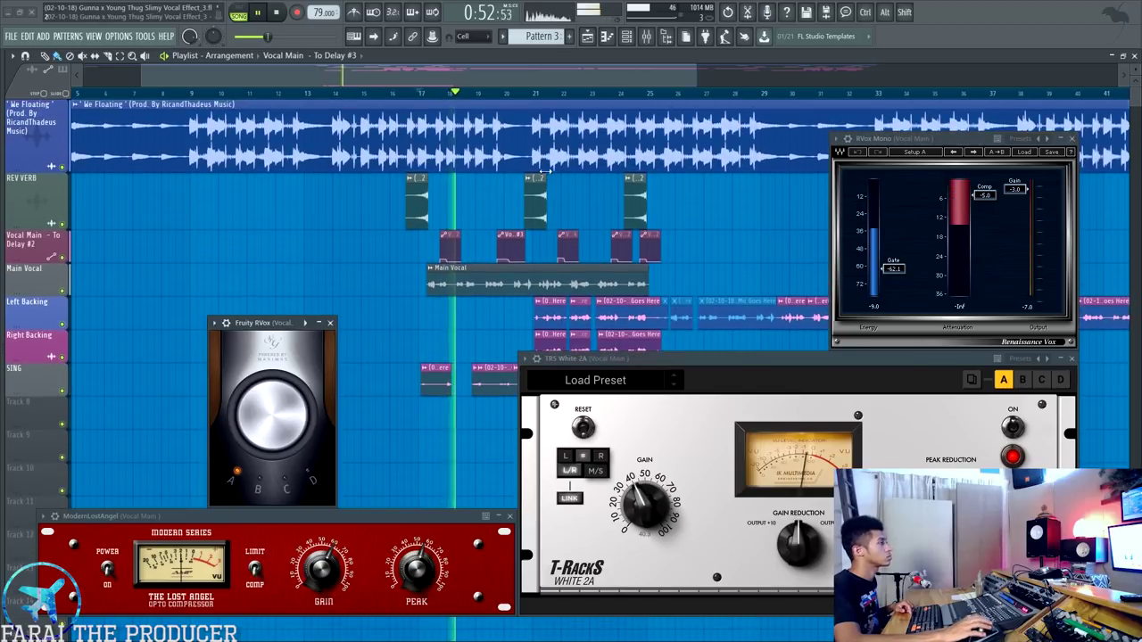
click(647, 43)
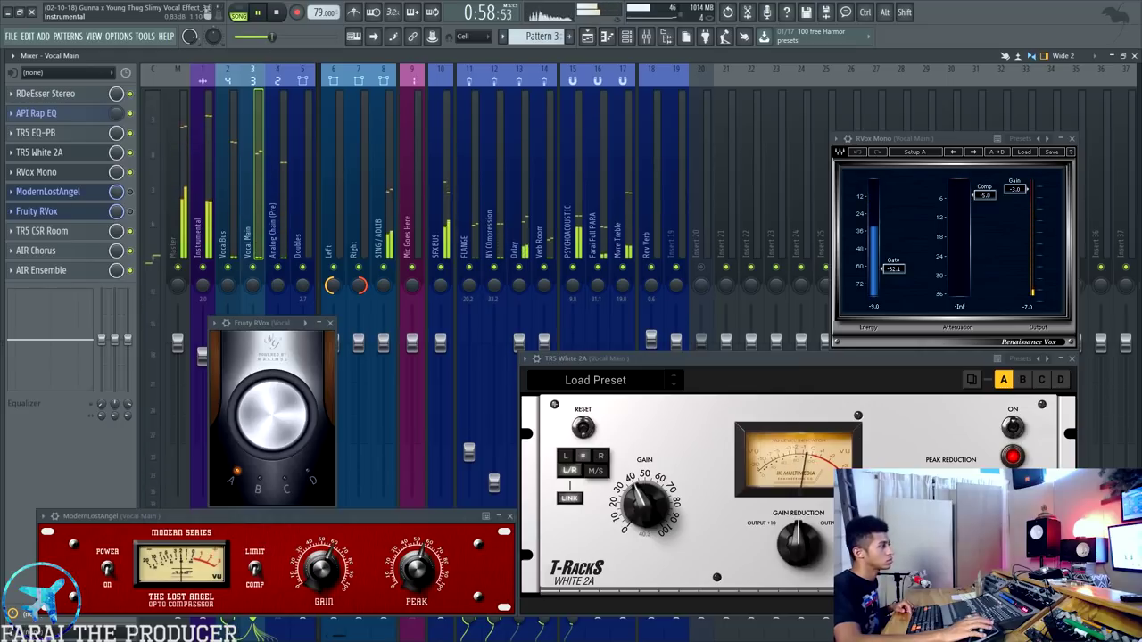
click(589, 39)
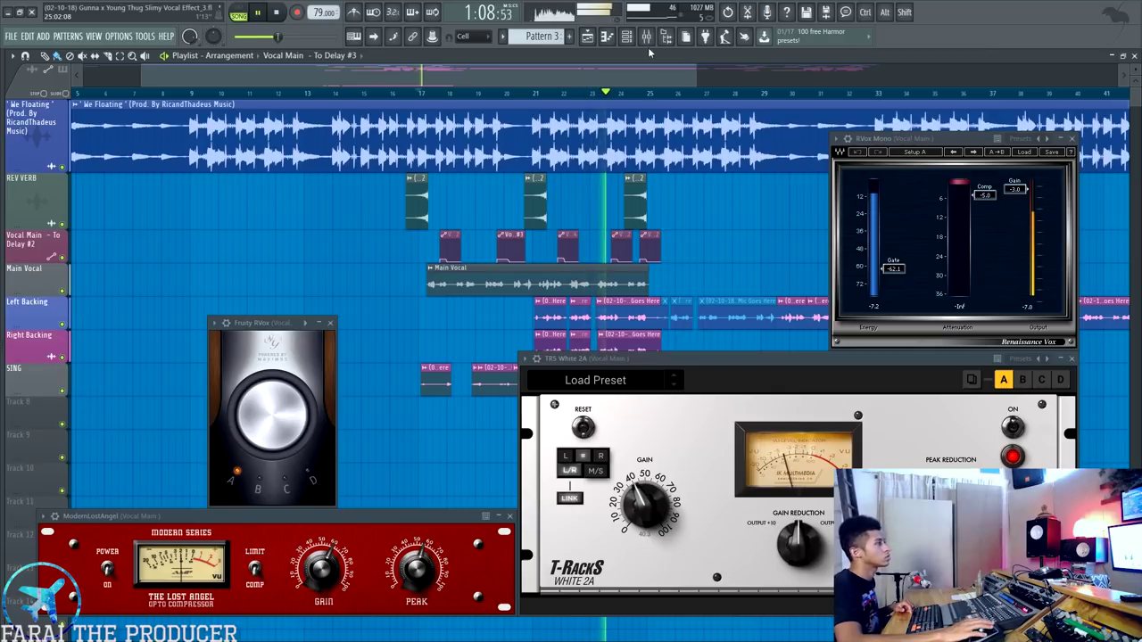
key(F9)
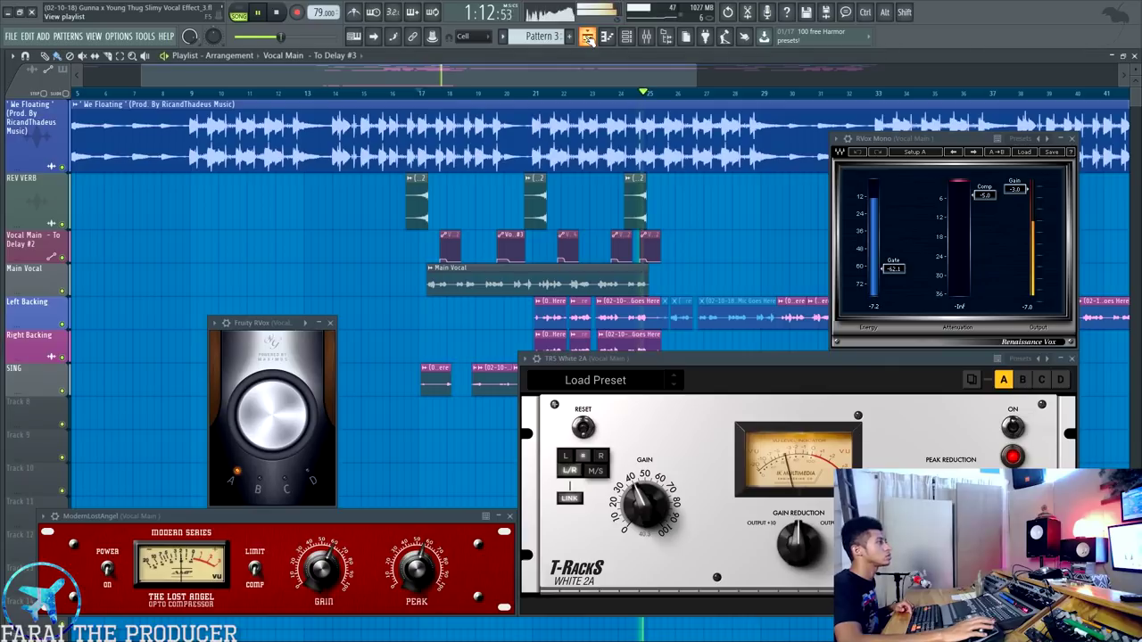
click(587, 36)
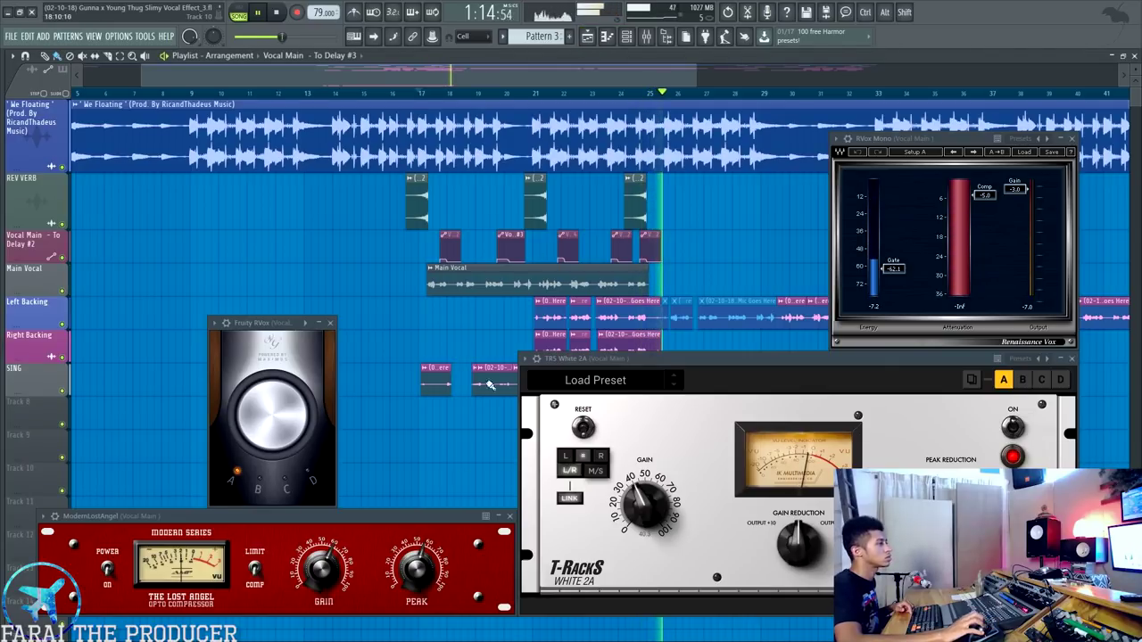
key(space)
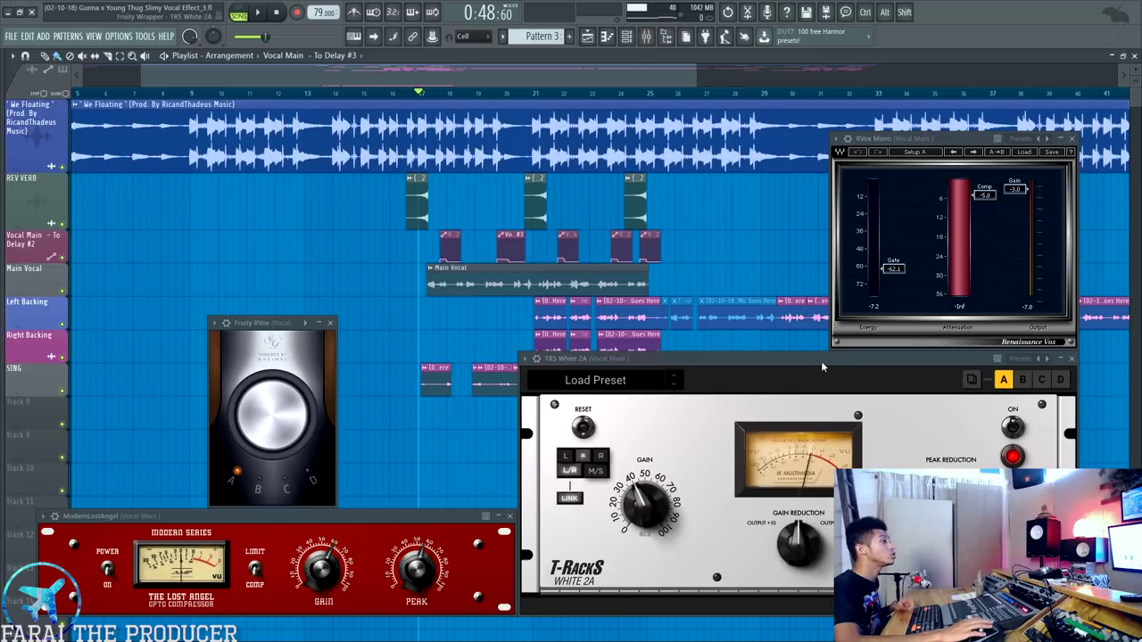
click(646, 35)
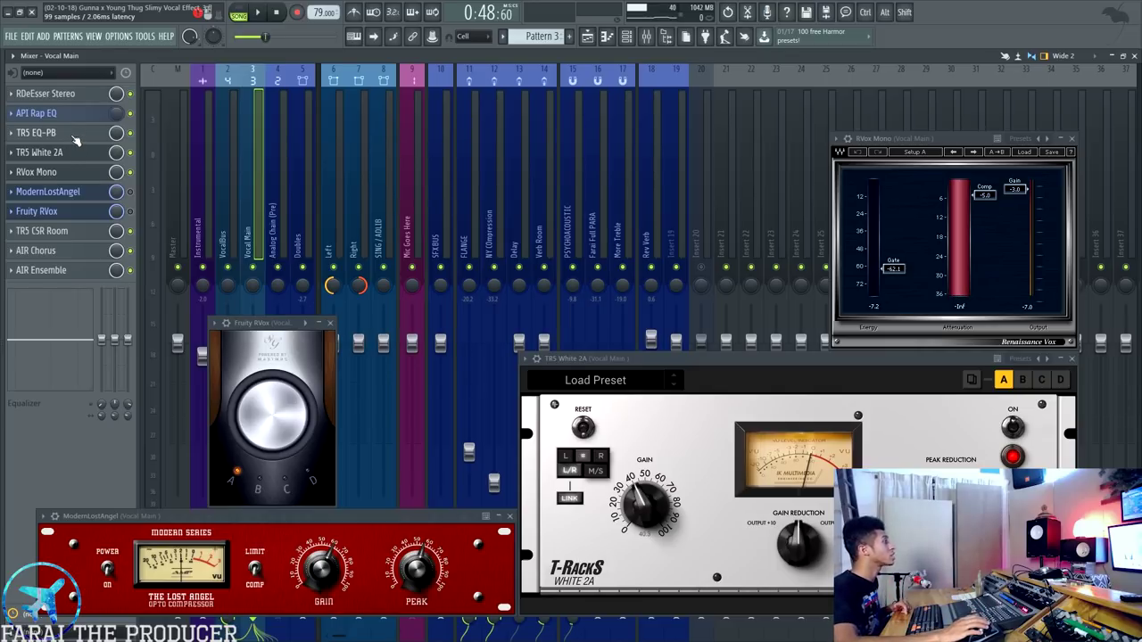
click(76, 136)
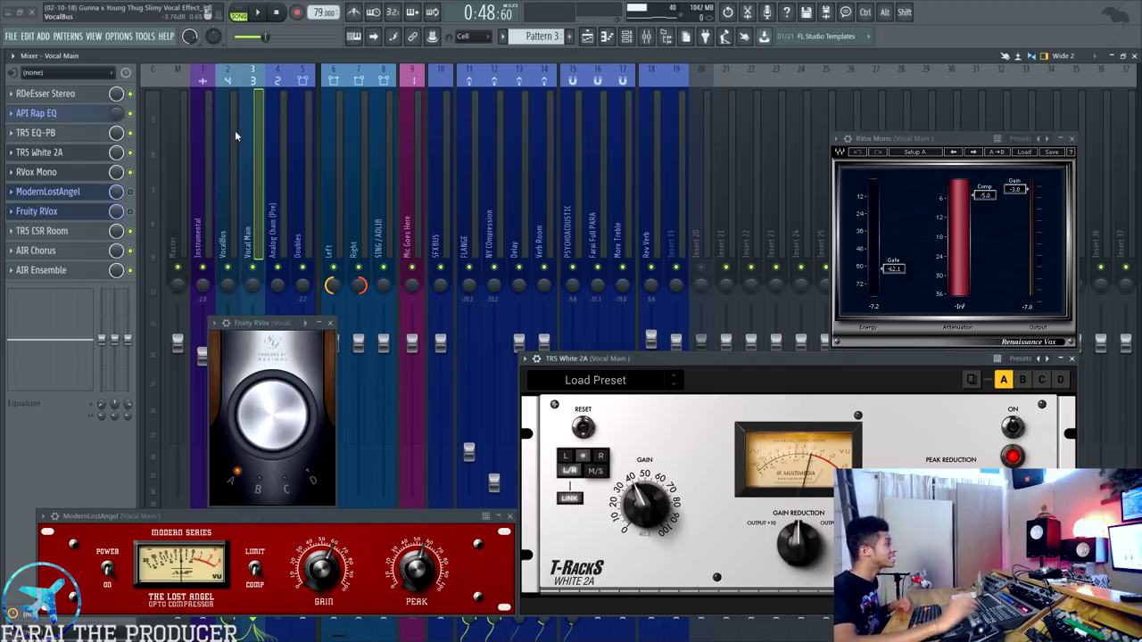
click(62, 156)
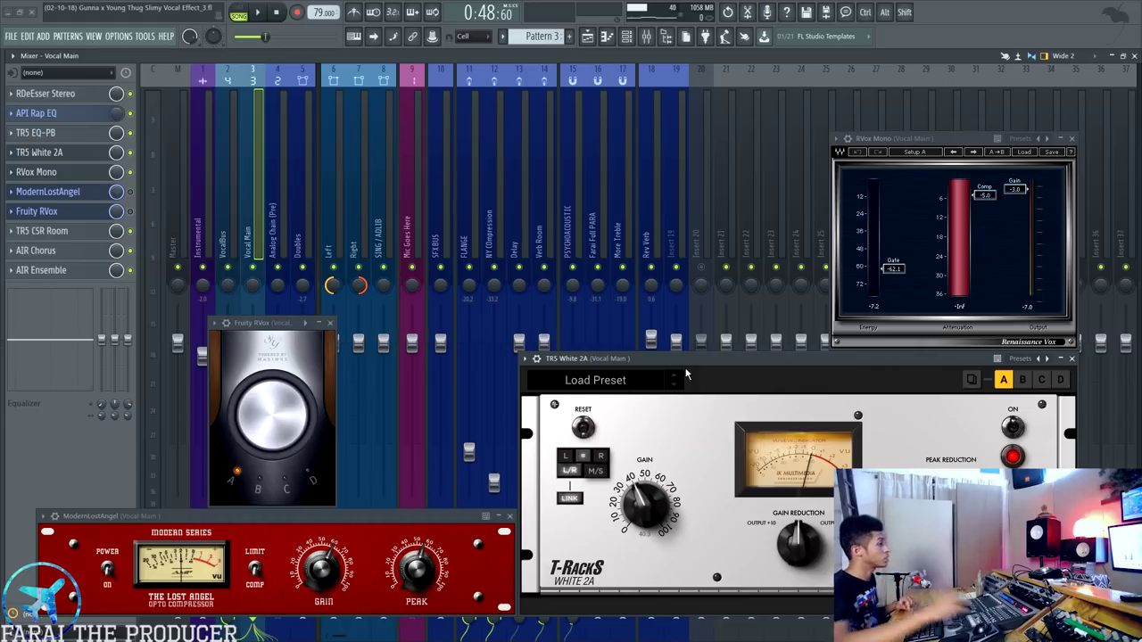
drag(685, 360, 688, 359)
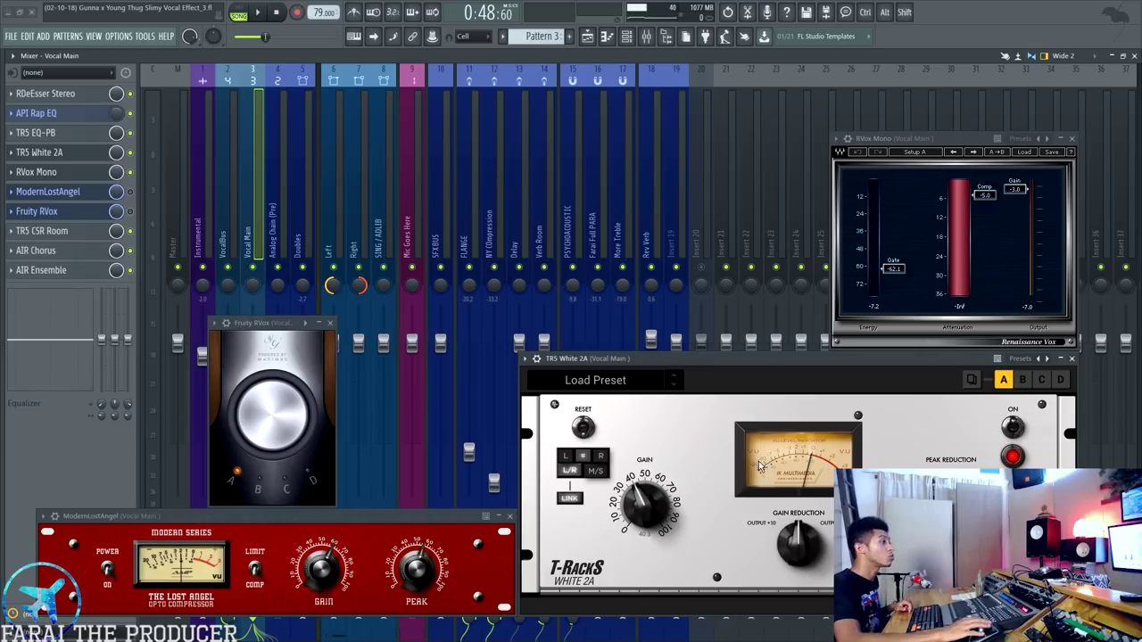
drag(801, 533, 801, 527)
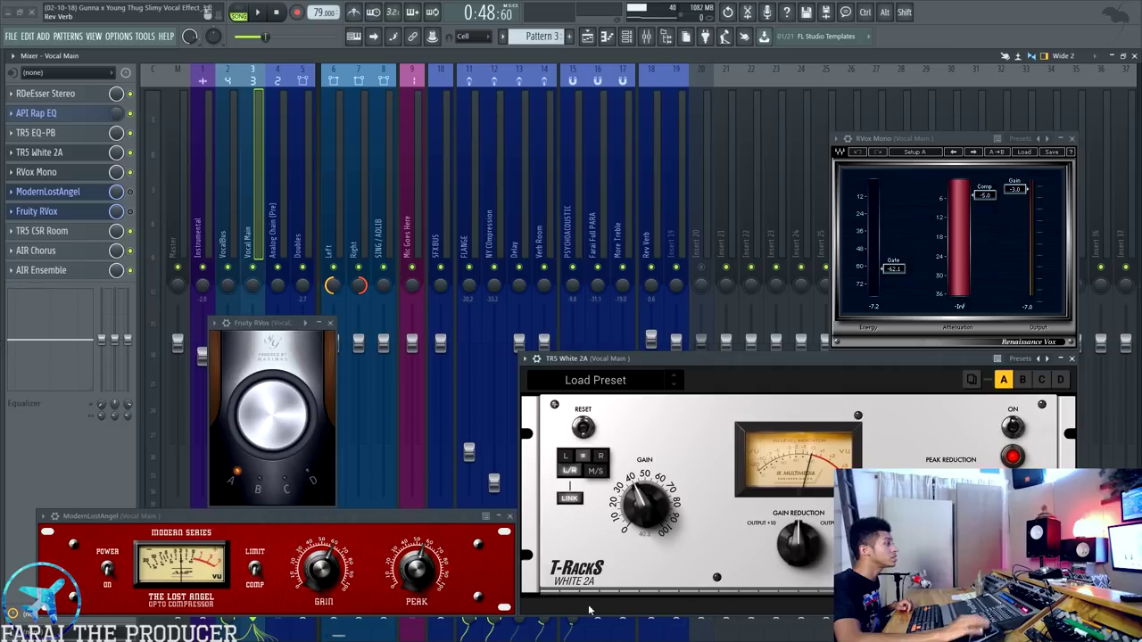
mouse_move(331, 528)
mouse_down()
mouse_move(642, 495)
mouse_move(222, 528)
mouse_up()
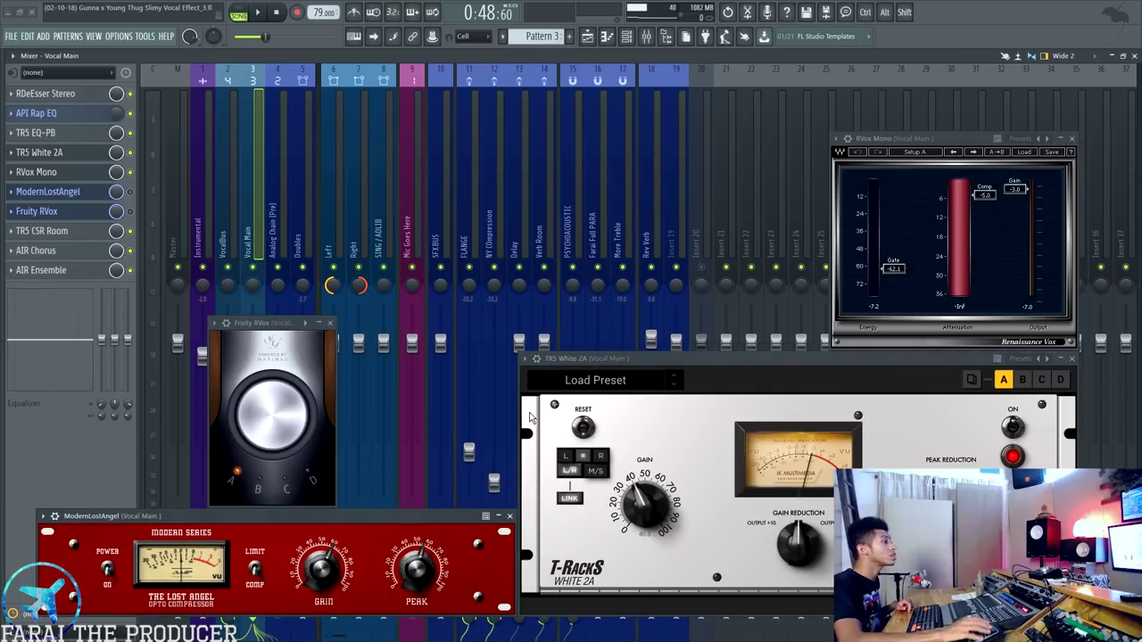
click(917, 141)
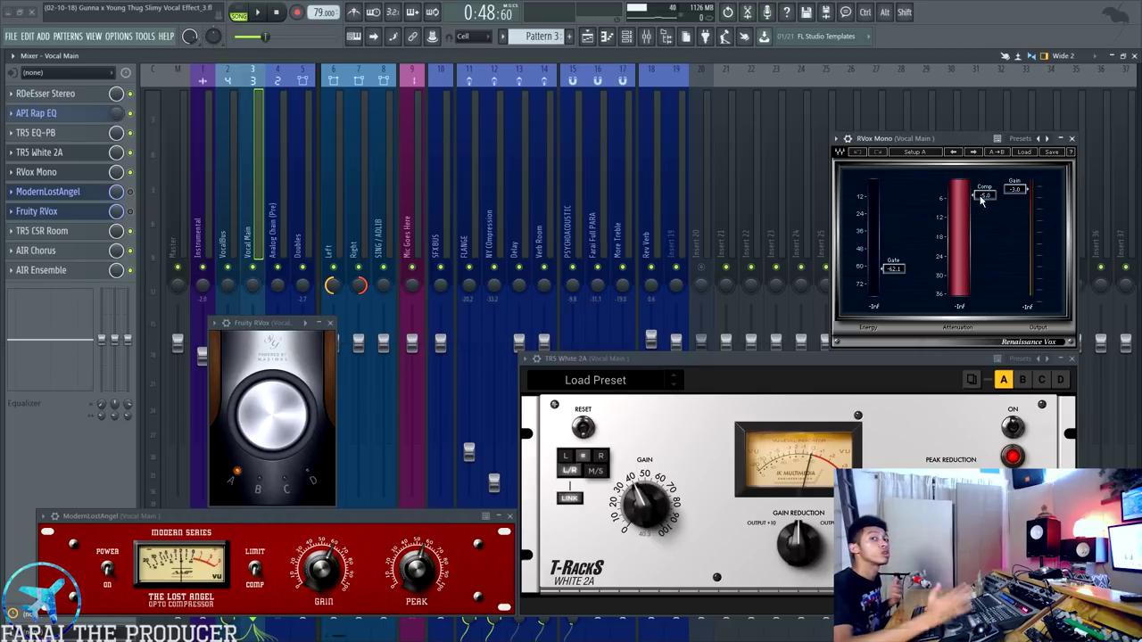
Arrange the Fruity RVox, RVox Mono and TR5 White 2A windows side by side
mouse_move(303, 330)
mouse_down()
mouse_move(742, 177)
mouse_move(738, 151)
mouse_up()
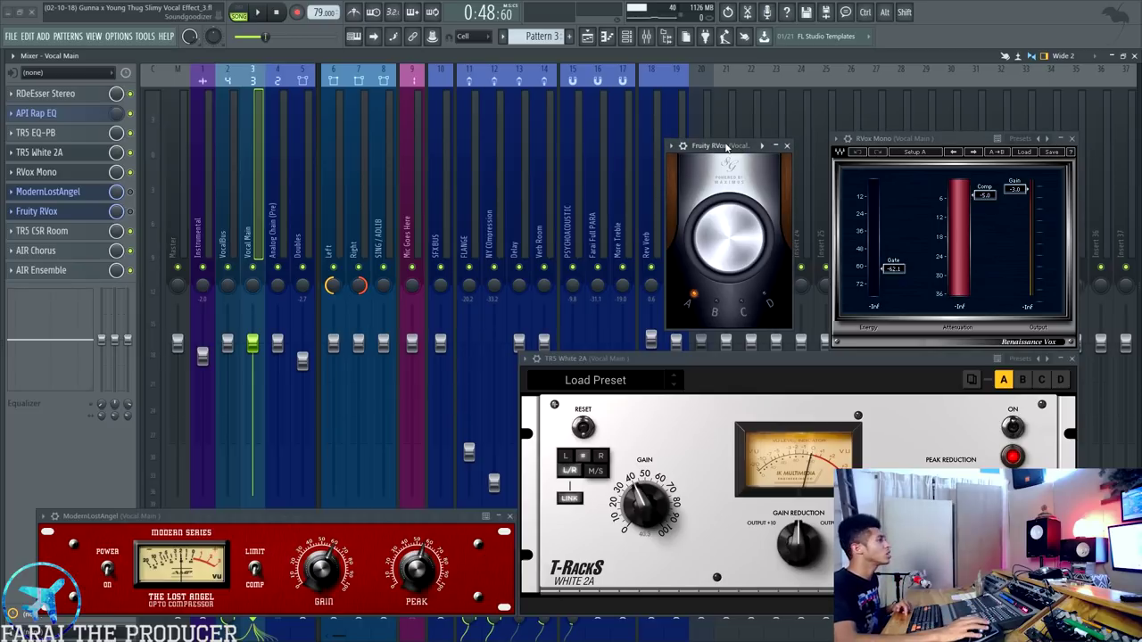
mouse_move(726, 147)
mouse_down()
mouse_move(527, 179)
mouse_move(286, 303)
mouse_up()
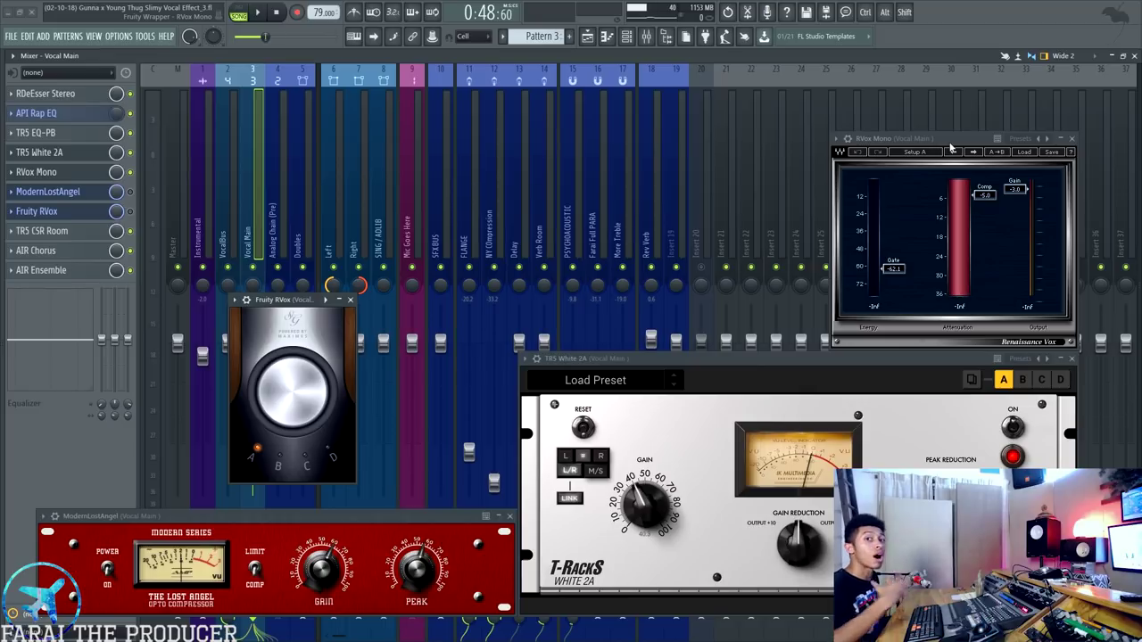
mouse_move(951, 146)
mouse_down()
mouse_move(935, 144)
mouse_move(952, 147)
mouse_up()
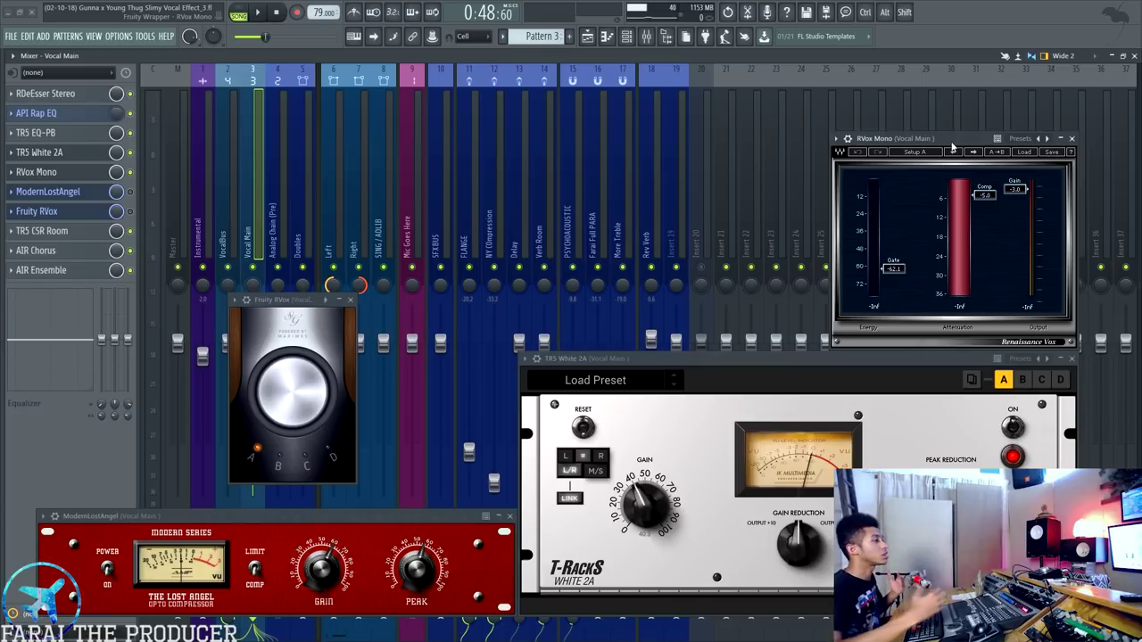
click(825, 365)
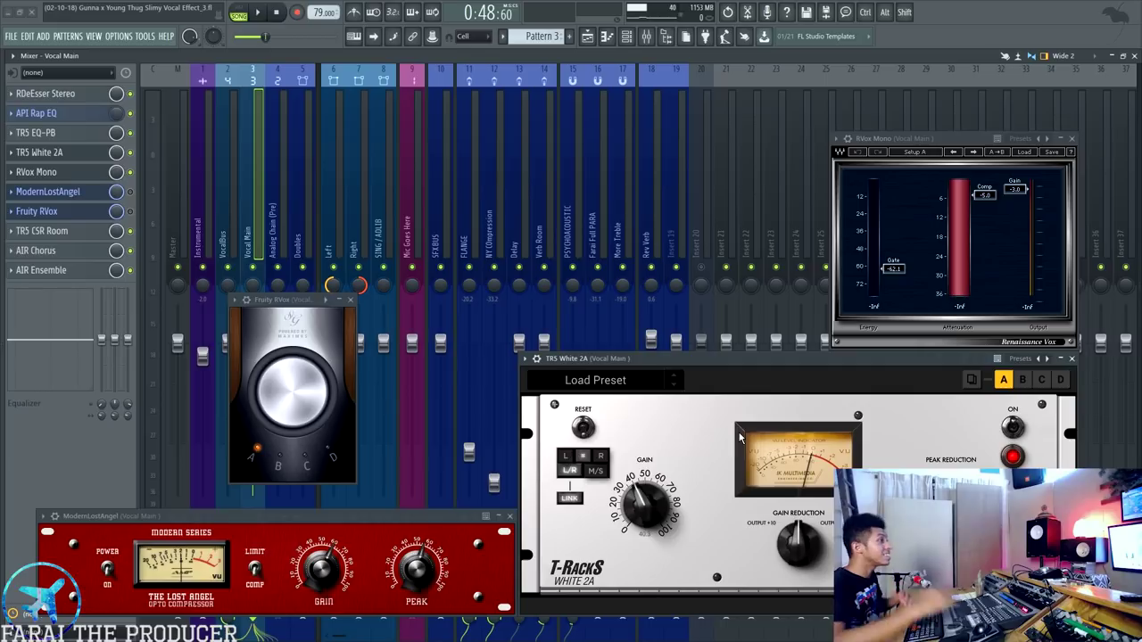
click(921, 144)
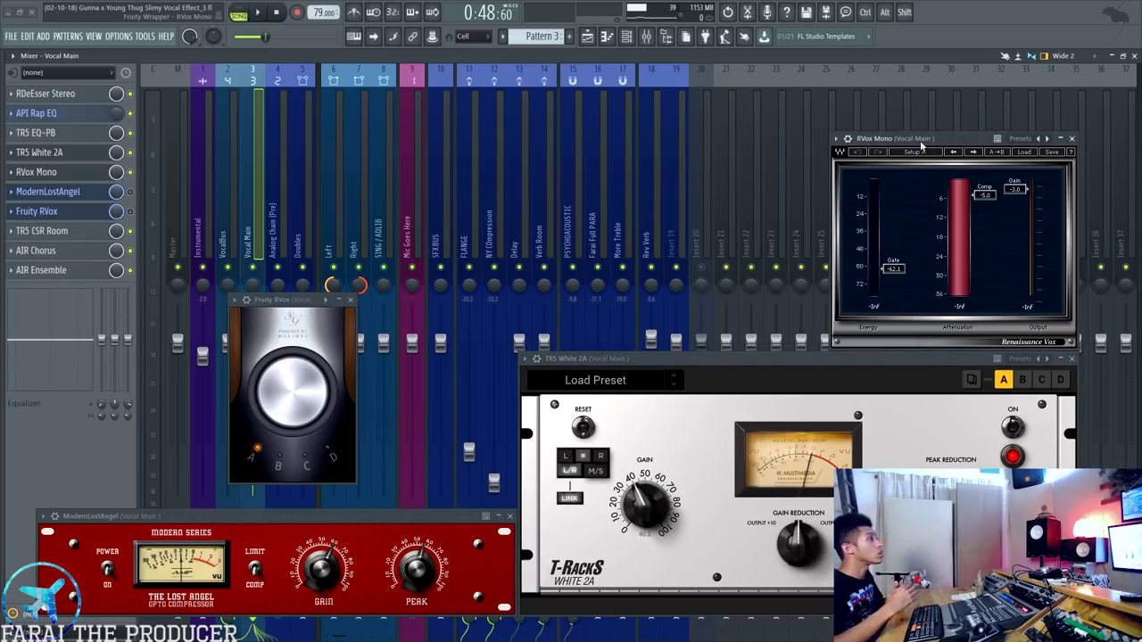
drag(784, 361, 790, 360)
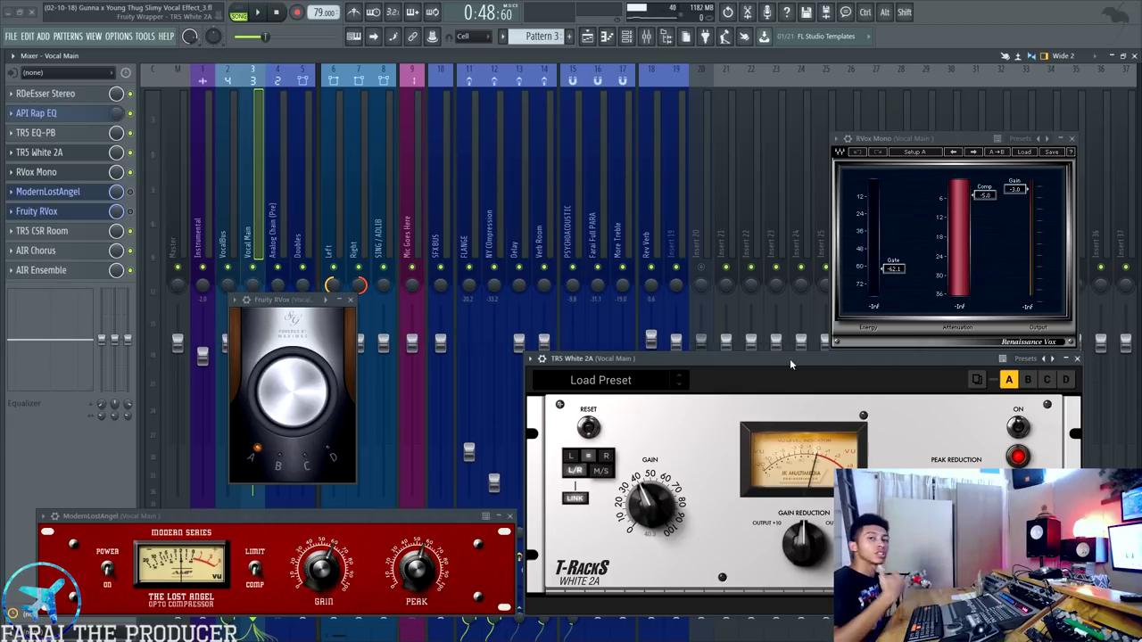
drag(930, 139, 937, 140)
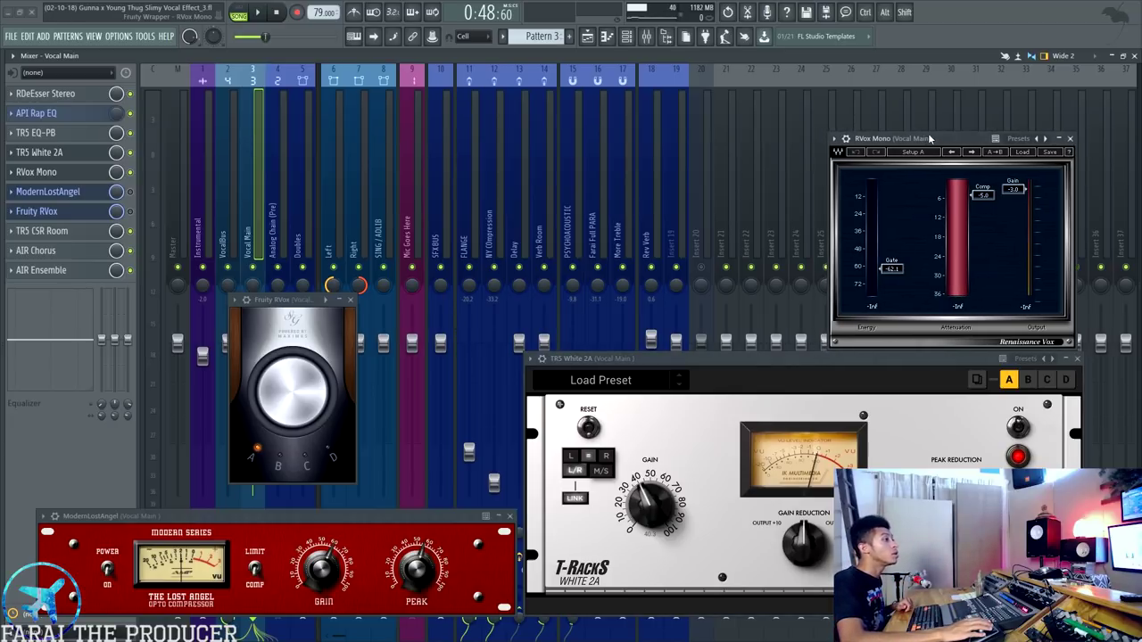
click(819, 361)
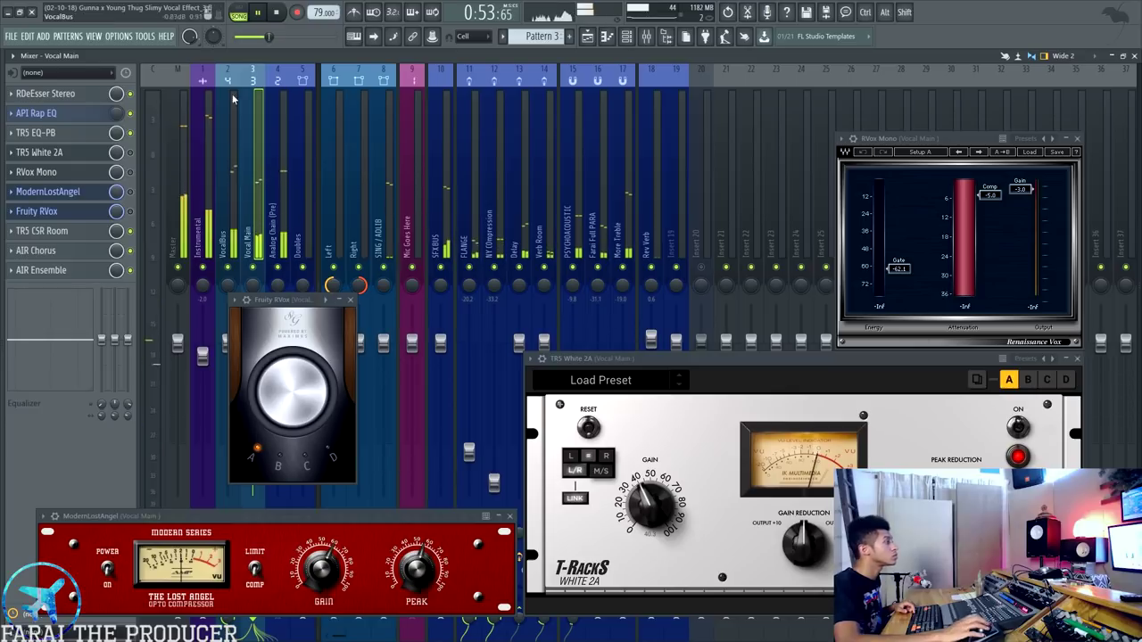
Audition the vocal, switching RVox Mono back on during playback, then stop
key(space)
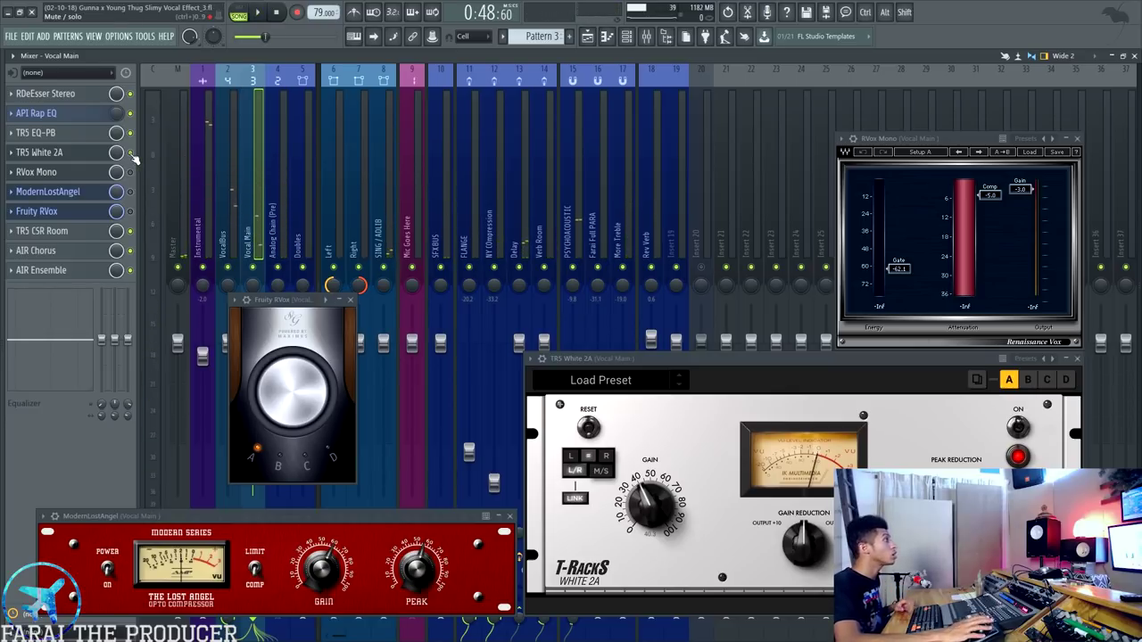
key(space)
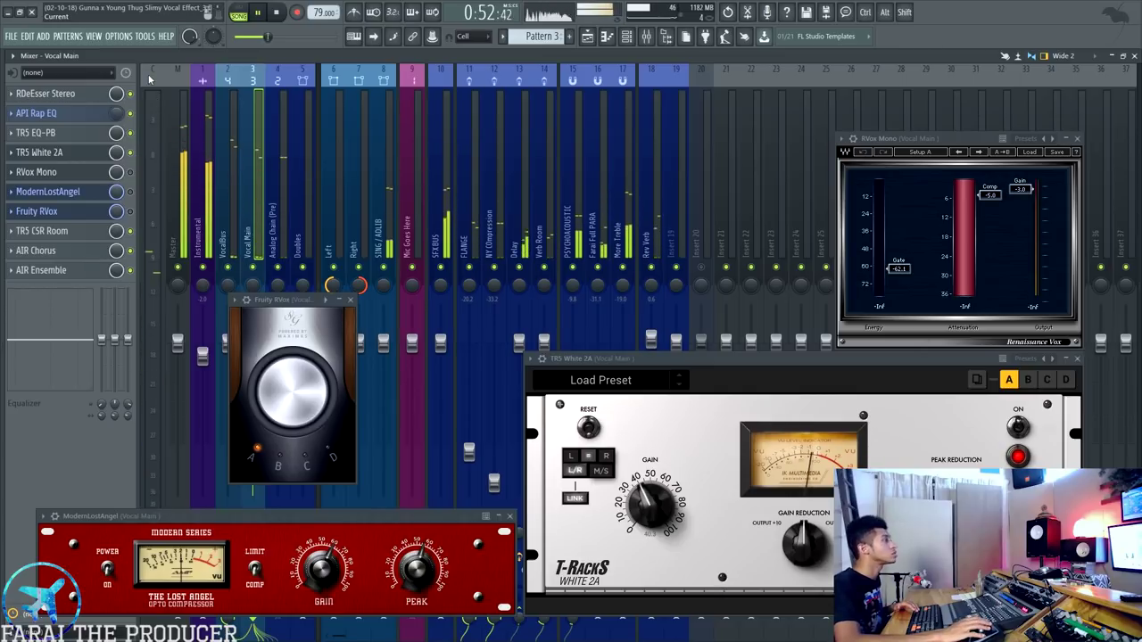
key(space)
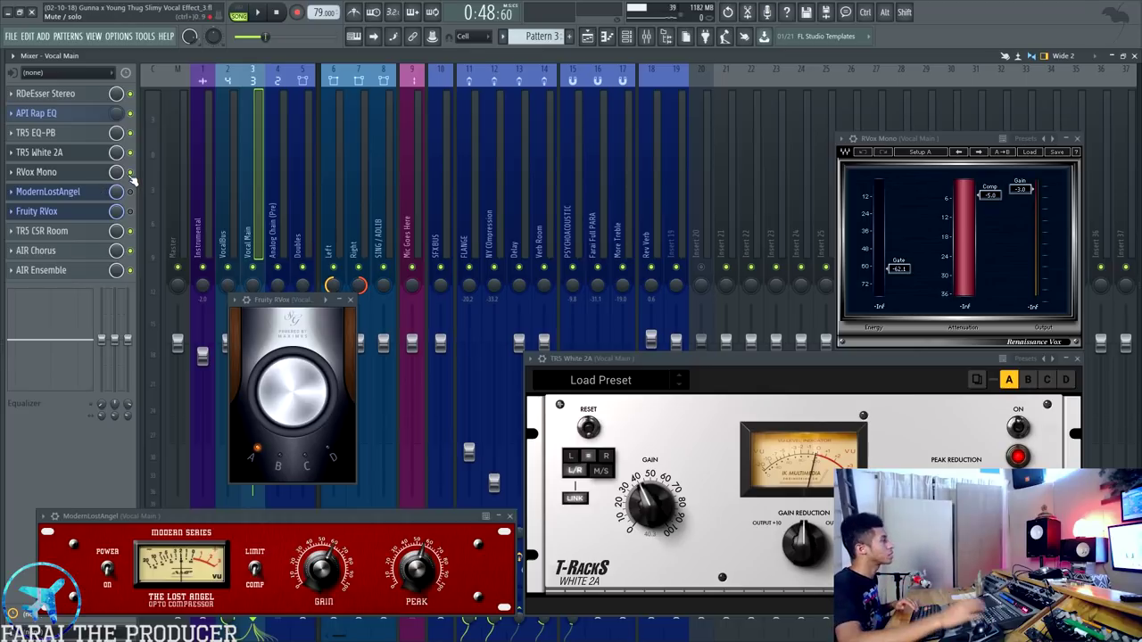
key(space)
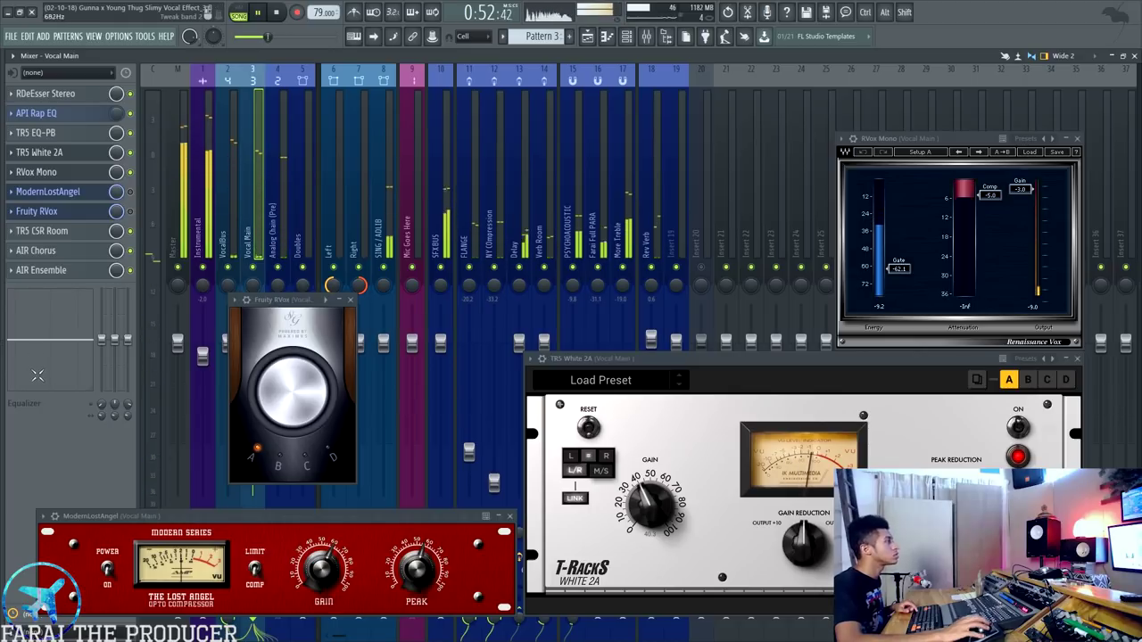
click(131, 172)
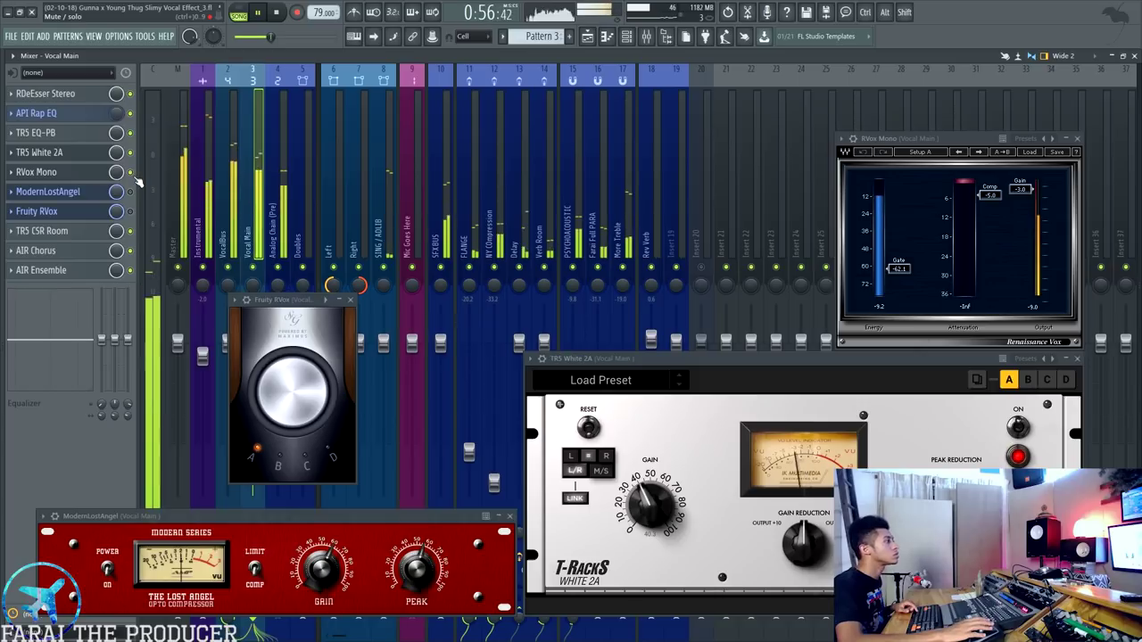
key(space)
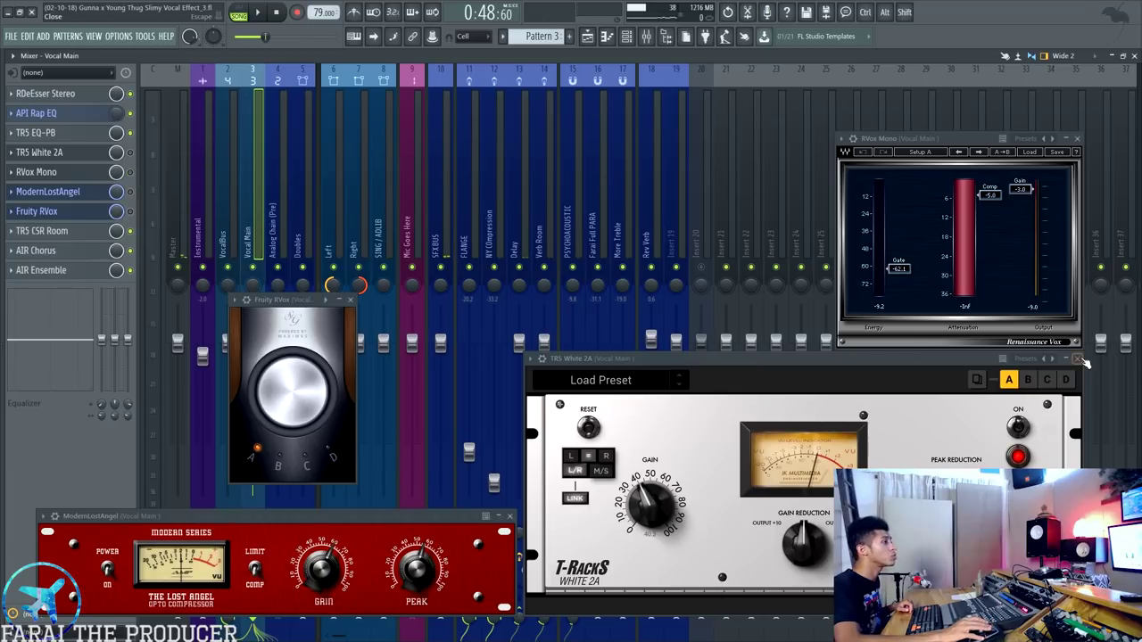
Close the White 2A and RVox Mono windows and move Fruity RVox and ModernLostAngel mid-screen
click(1078, 358)
click(1078, 139)
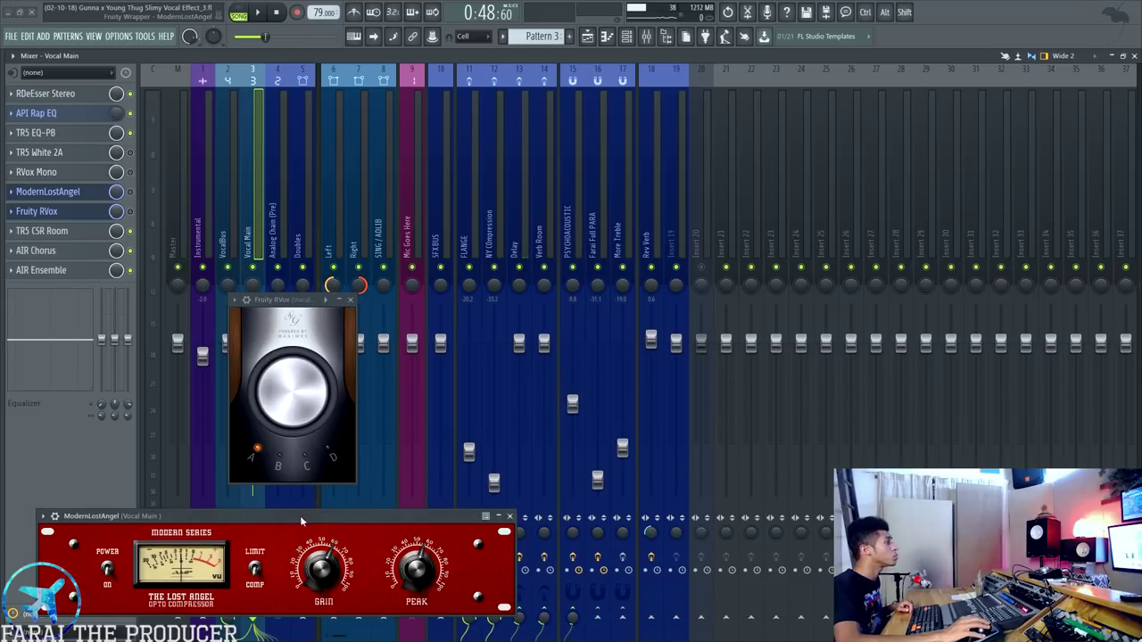
drag(303, 516, 682, 425)
drag(267, 300, 561, 209)
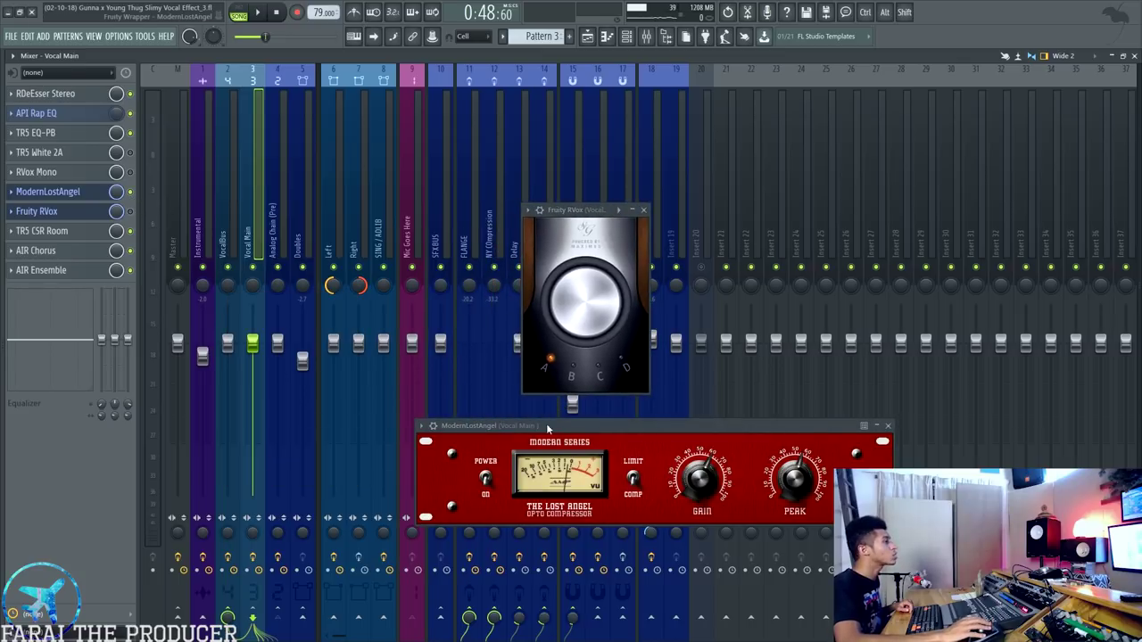
drag(548, 427, 515, 417)
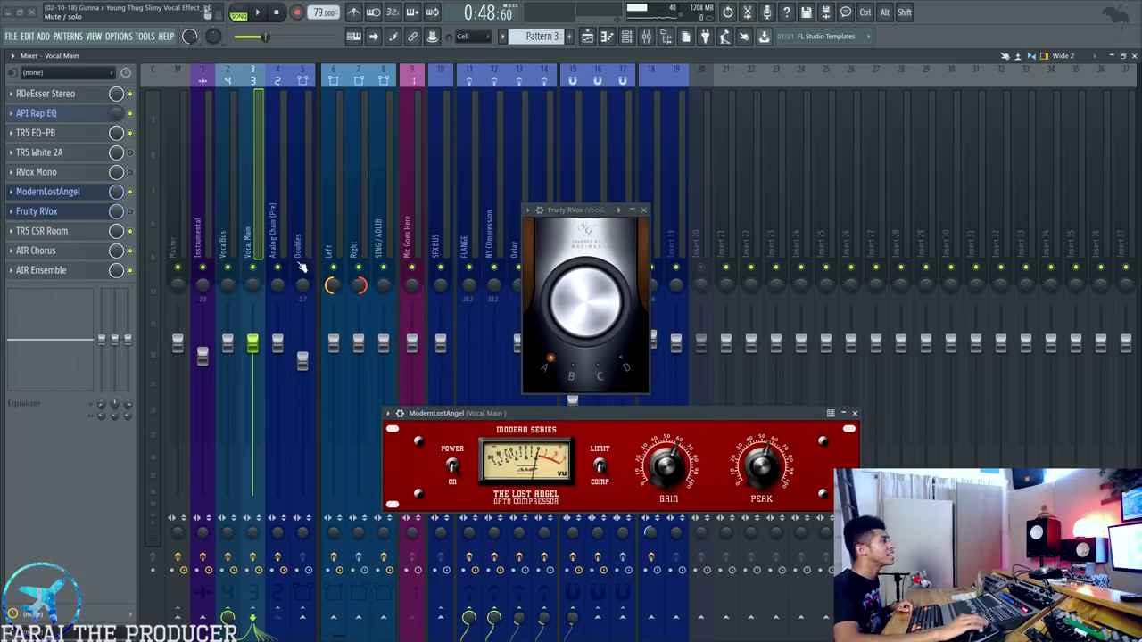
Play back the compressed vocal, then nudge the ModernLostAngel window further up and left
click(77, 159)
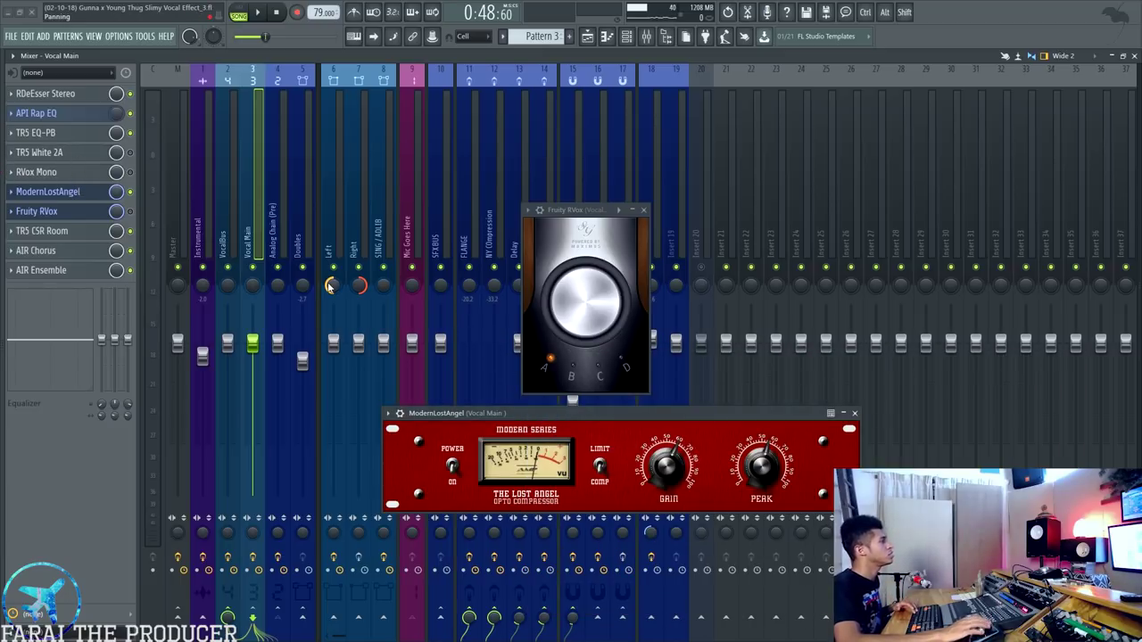
key(space)
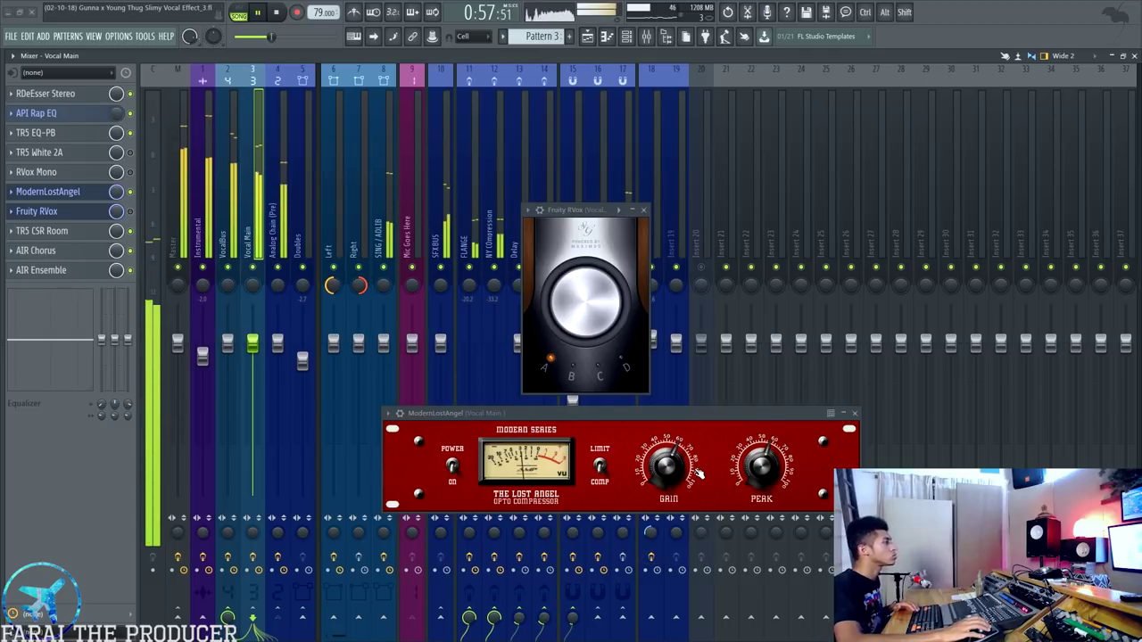
key(space)
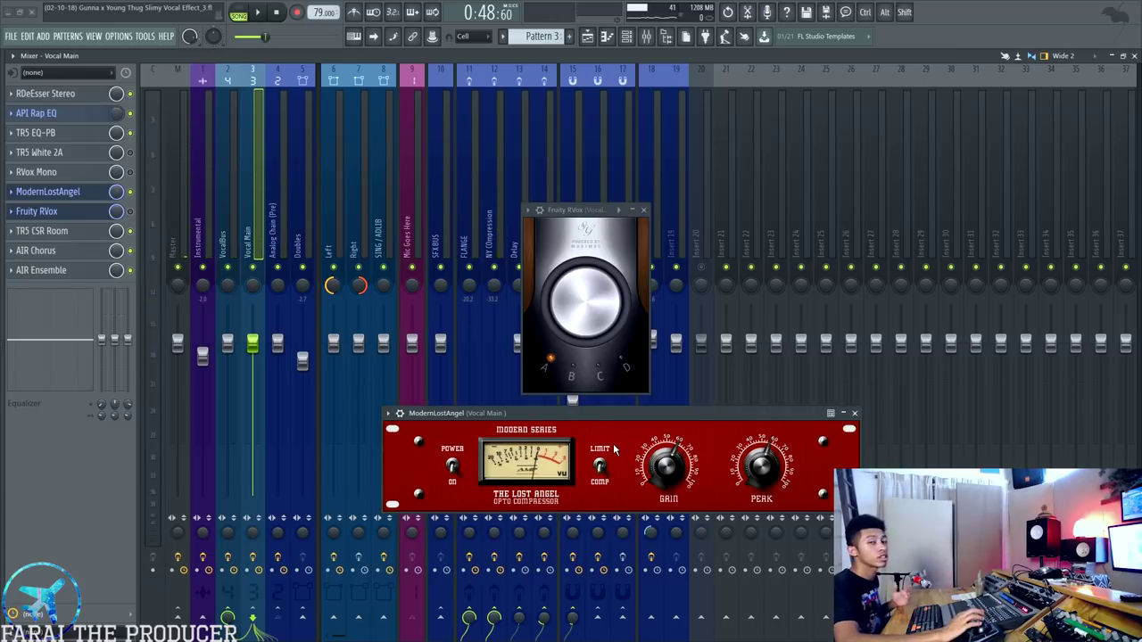
drag(549, 423, 541, 413)
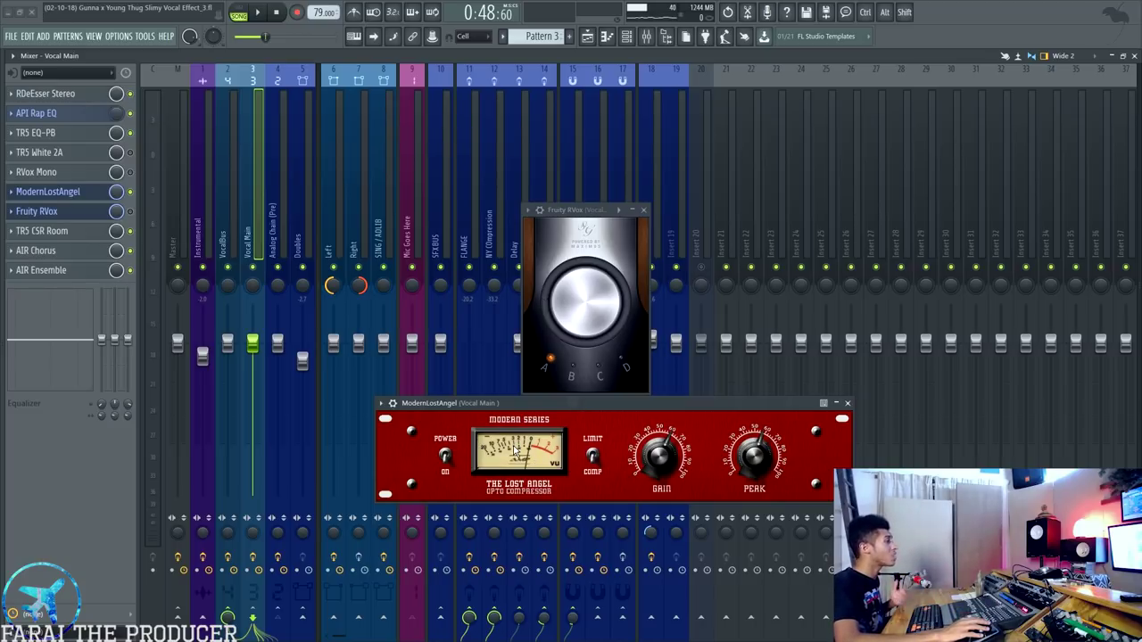
drag(561, 408, 555, 408)
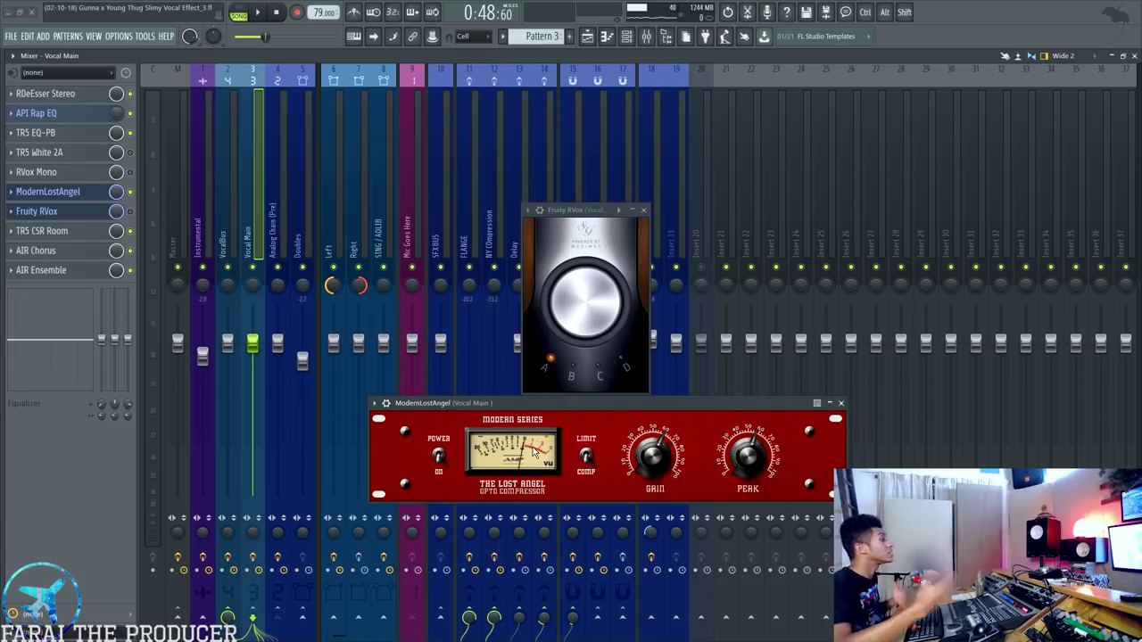
drag(561, 402, 547, 407)
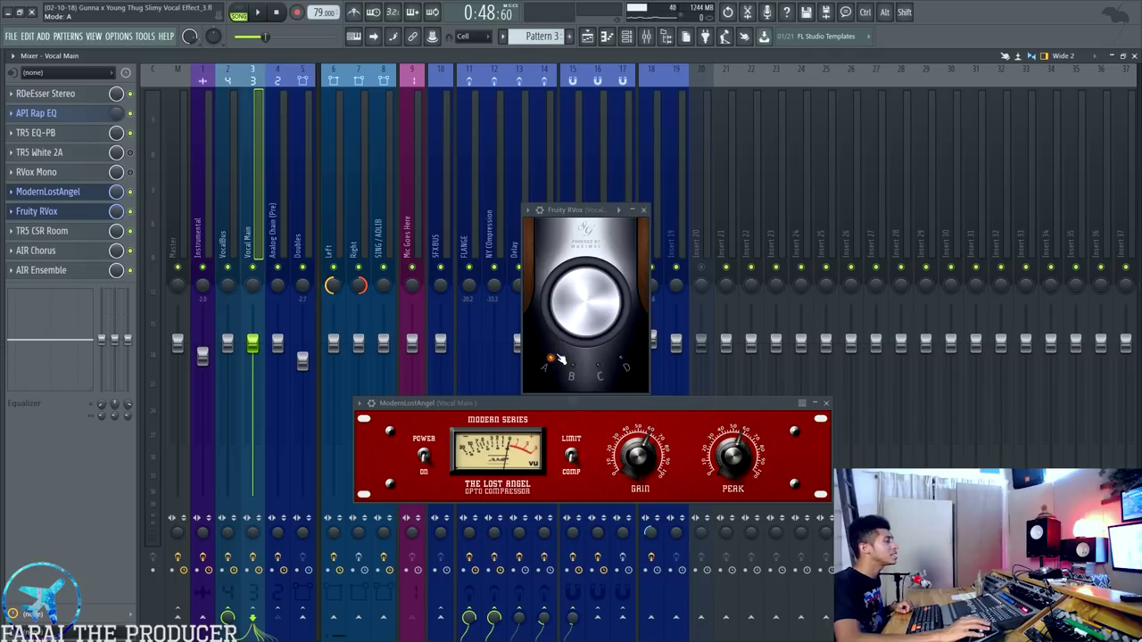
Raise the Fruity RVox mode A amount knob and audition the louder vocal
drag(600, 337, 600, 316)
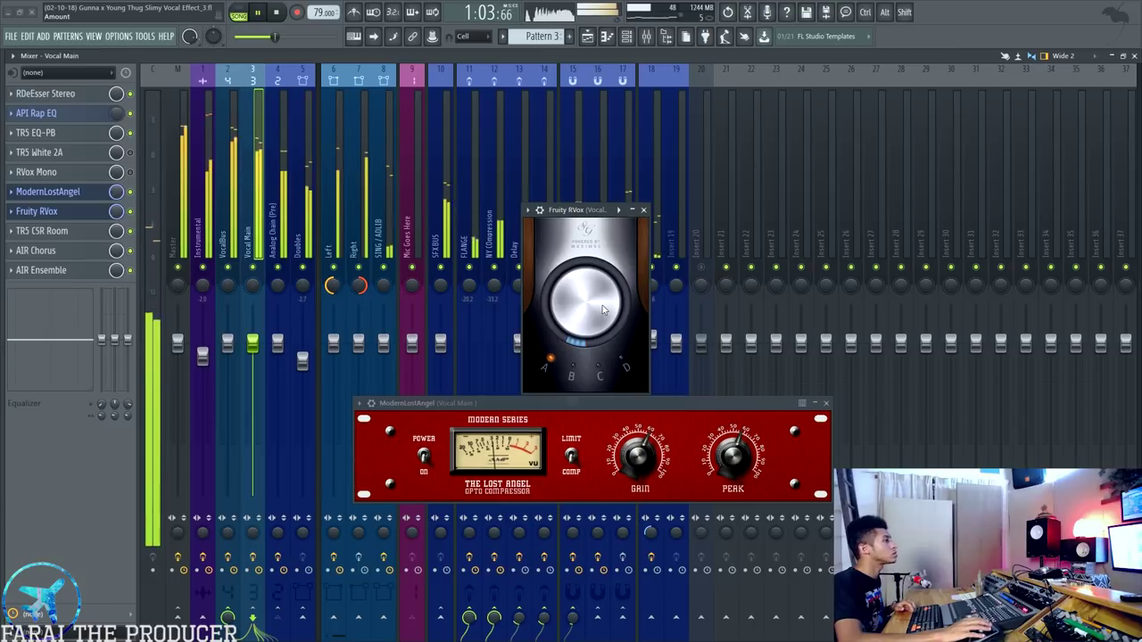
key(space)
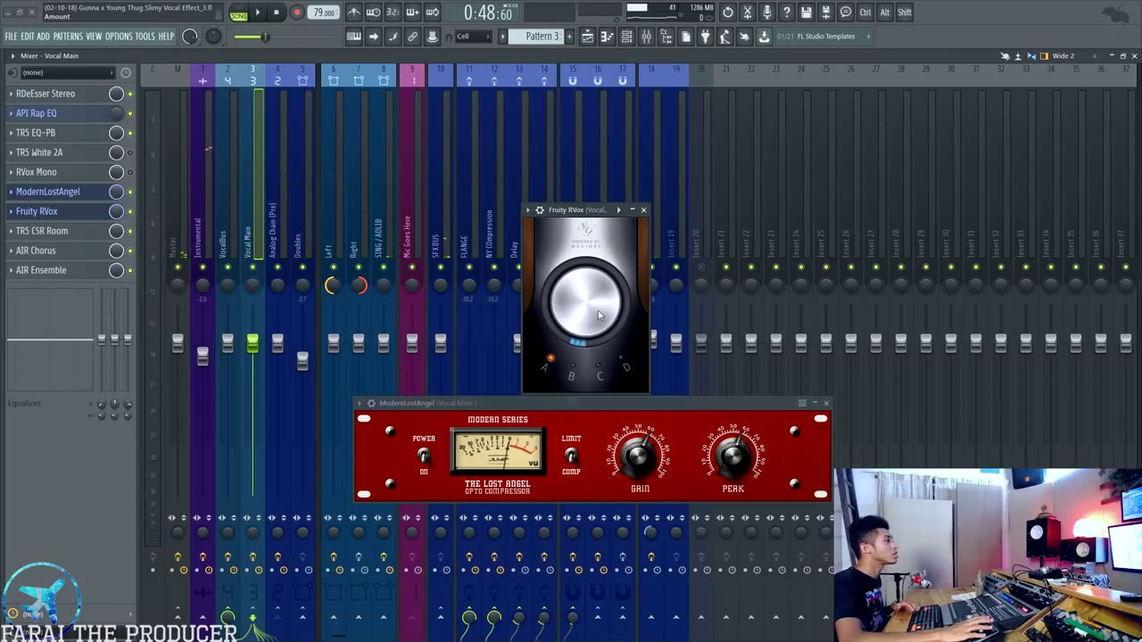
key(space)
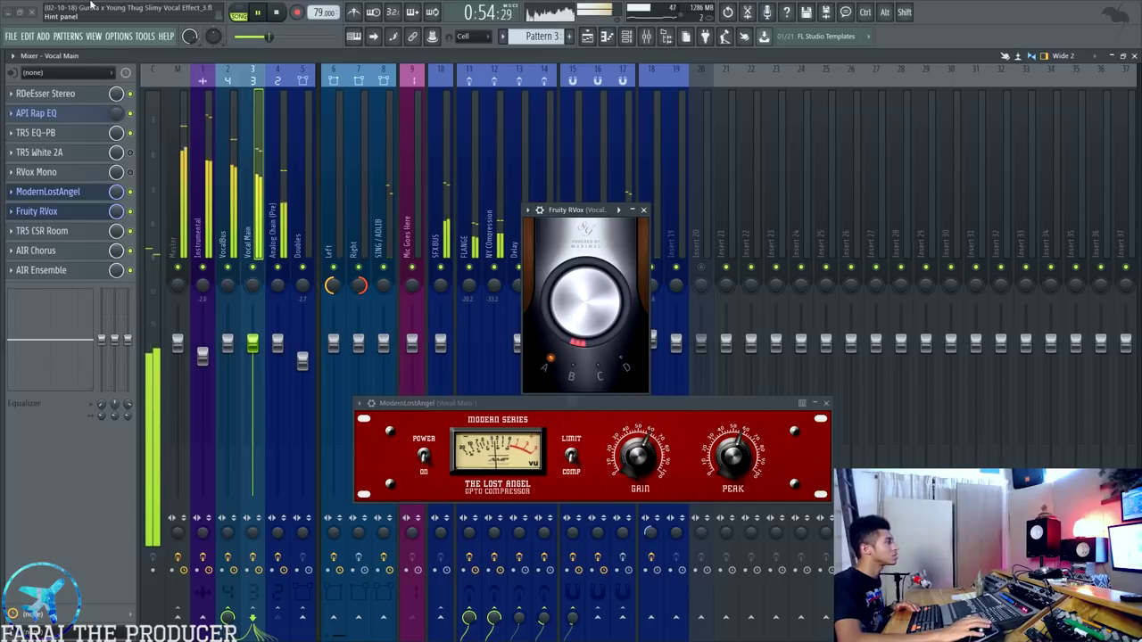
key(space)
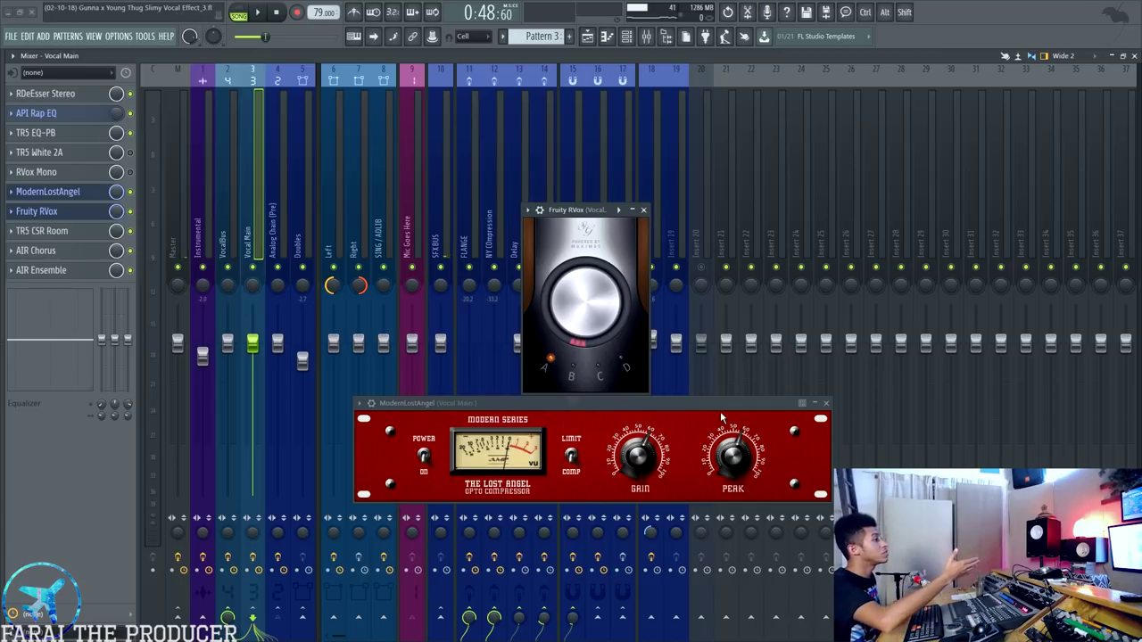
drag(720, 411, 727, 410)
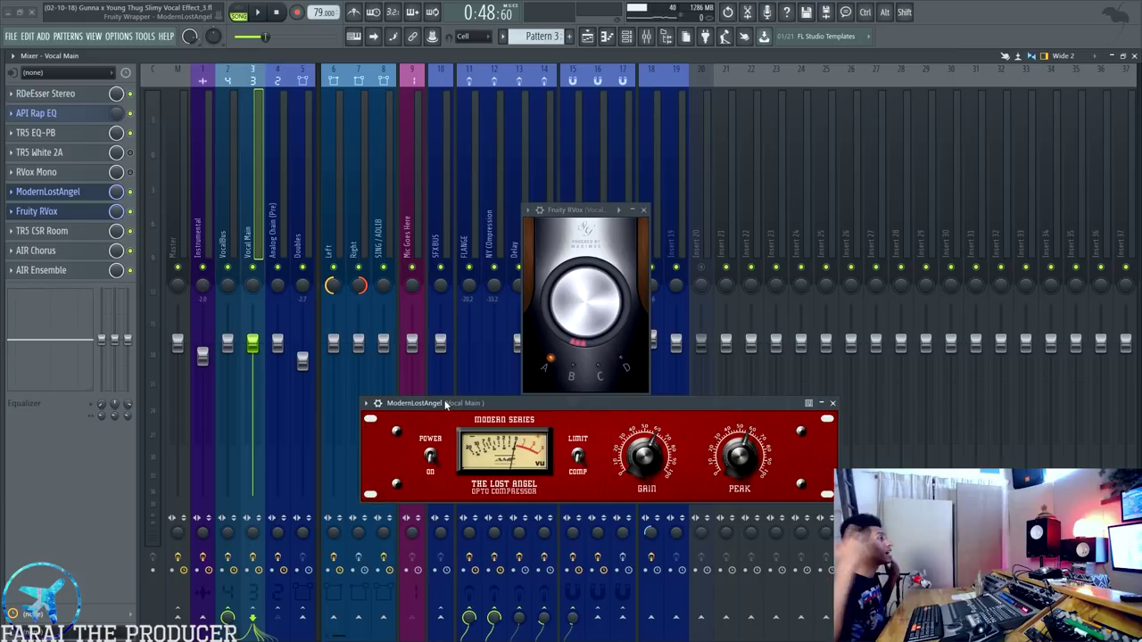
click(585, 211)
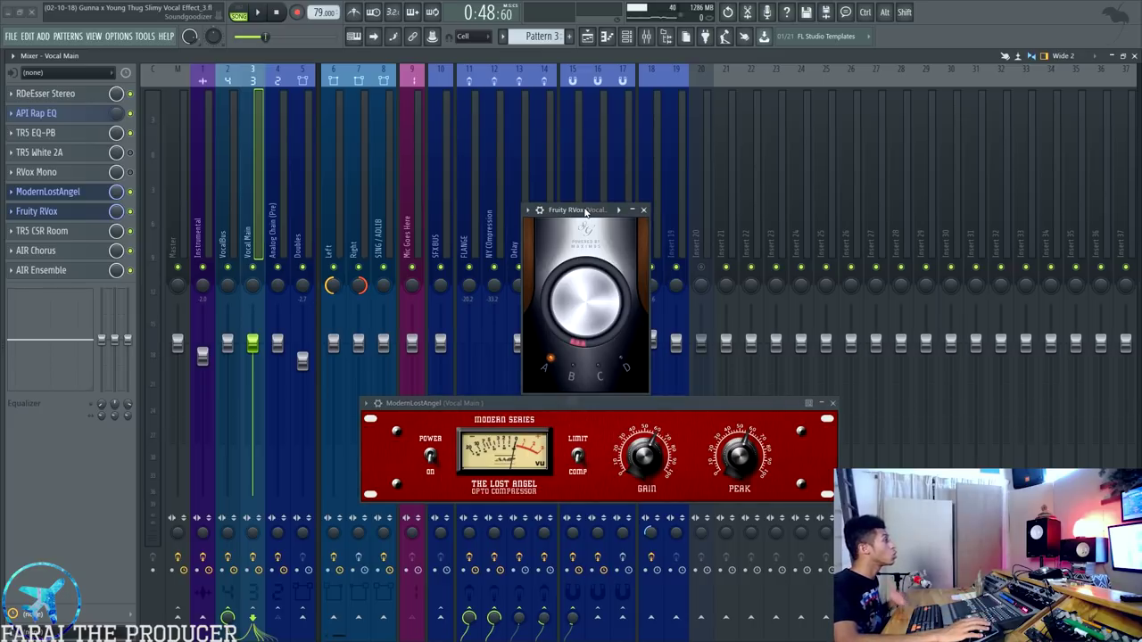